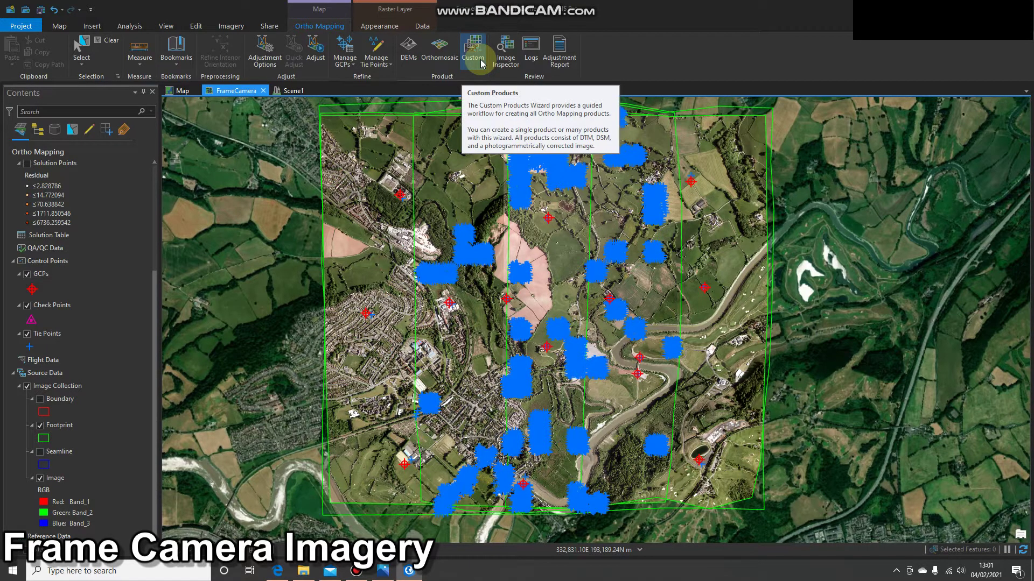
- Launch the DEMs wizard and open its 'Generate elevation data using the DEMs wizard' help page
{"action": "left_click", "coordinate": [409, 60]}
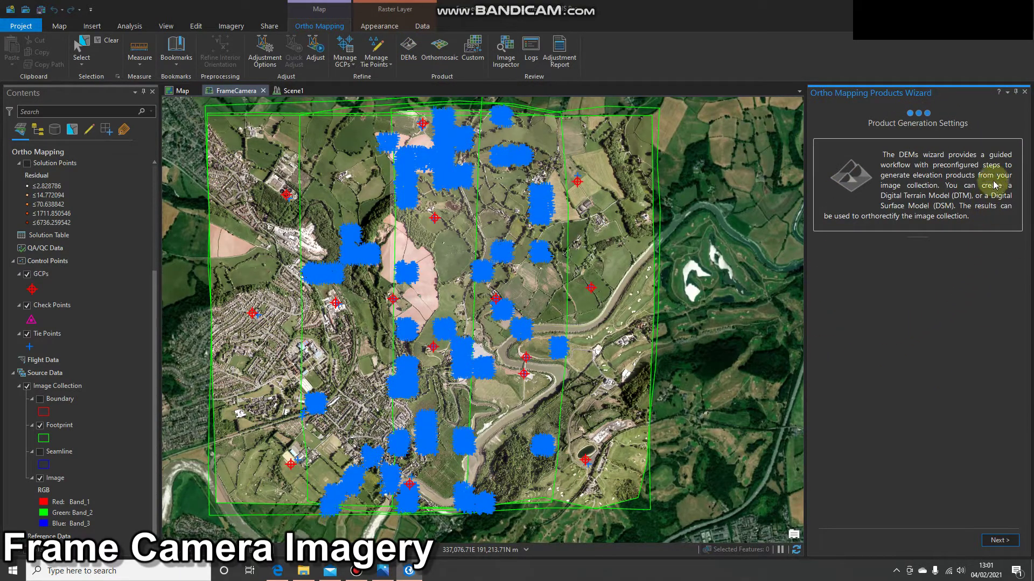
{"action": "left_click", "coordinate": [998, 92]}
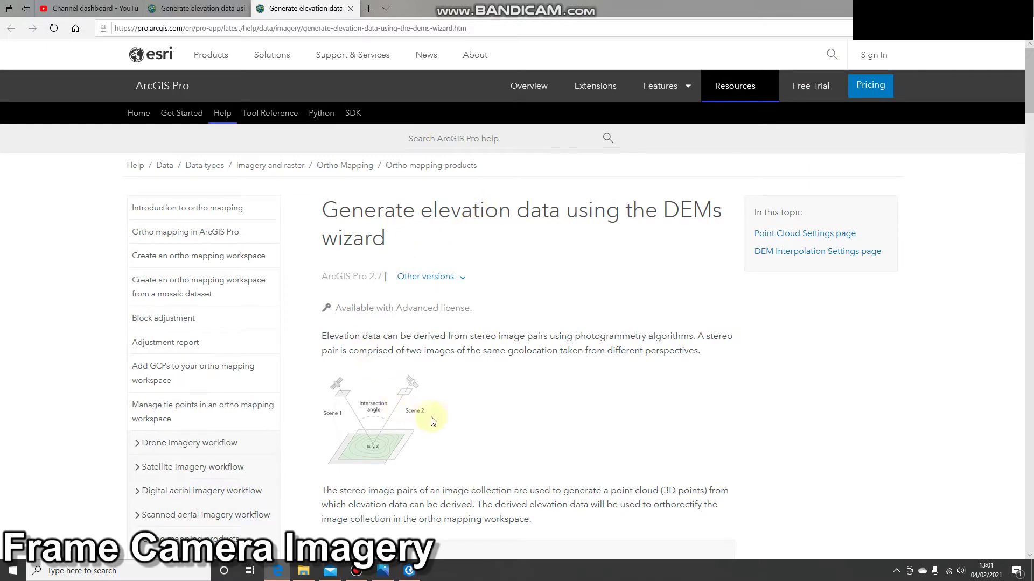
- Read the help on DTM versus DSM products and stereo overlap, then return to ArcGIS Pro
{"action": "scroll", "coordinate": [446, 420], "scroll_direction": "down", "scroll_amount": 8}
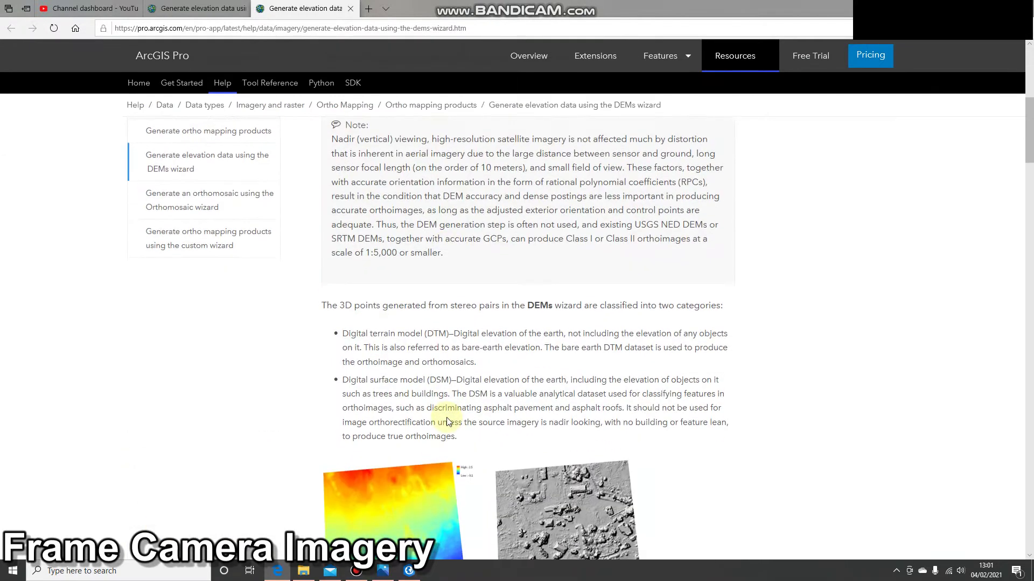
{"action": "scroll", "coordinate": [447, 418], "scroll_direction": "down", "scroll_amount": 5}
{"action": "scroll", "coordinate": [447, 418], "scroll_direction": "up", "scroll_amount": 12}
{"action": "scroll", "coordinate": [445, 420], "scroll_direction": "up", "scroll_amount": 2}
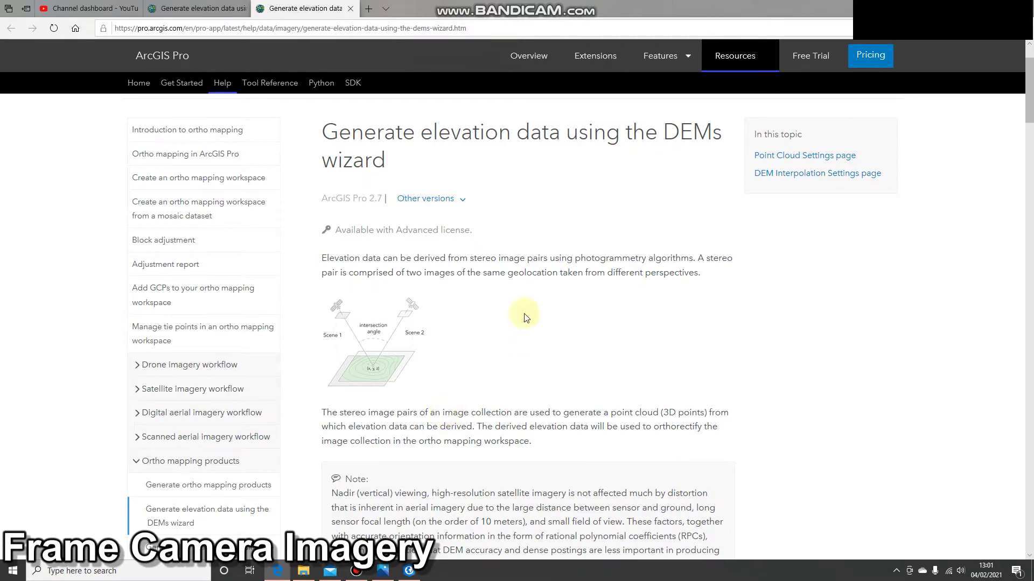
{"action": "scroll", "coordinate": [470, 475], "scroll_direction": "down", "scroll_amount": 3}
{"action": "scroll", "coordinate": [469, 474], "scroll_direction": "down", "scroll_amount": 6}
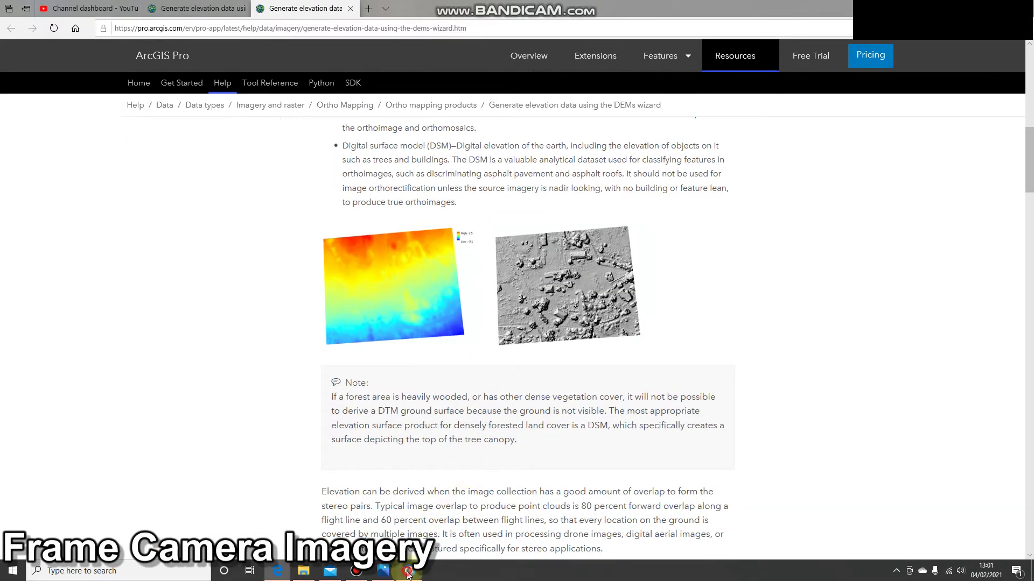
{"action": "left_click", "coordinate": [409, 572]}
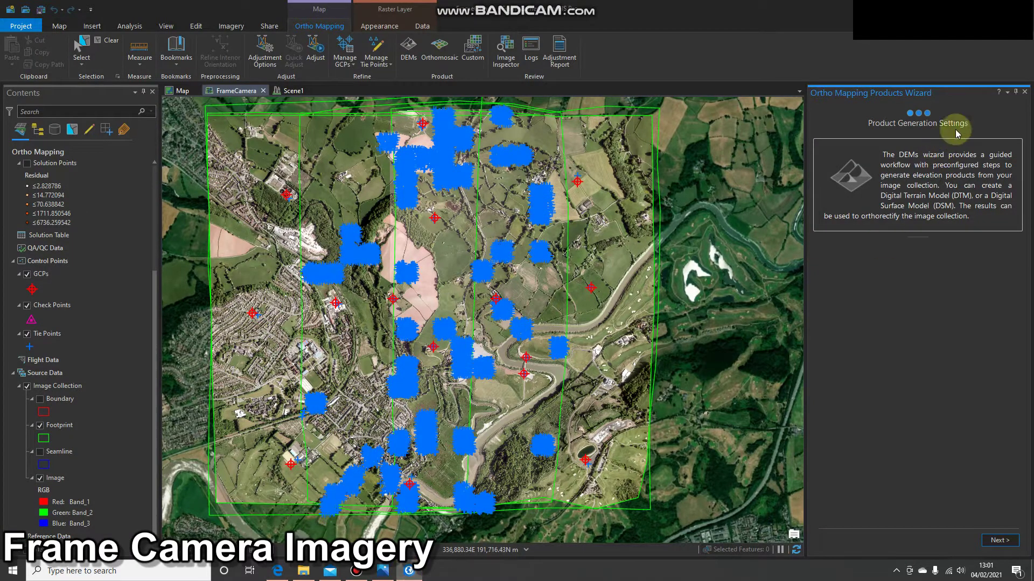
- Replace the DEMs wizard with Custom products, enabling Interpolate DEM from Solution Points
{"action": "left_click", "coordinate": [1024, 95]}
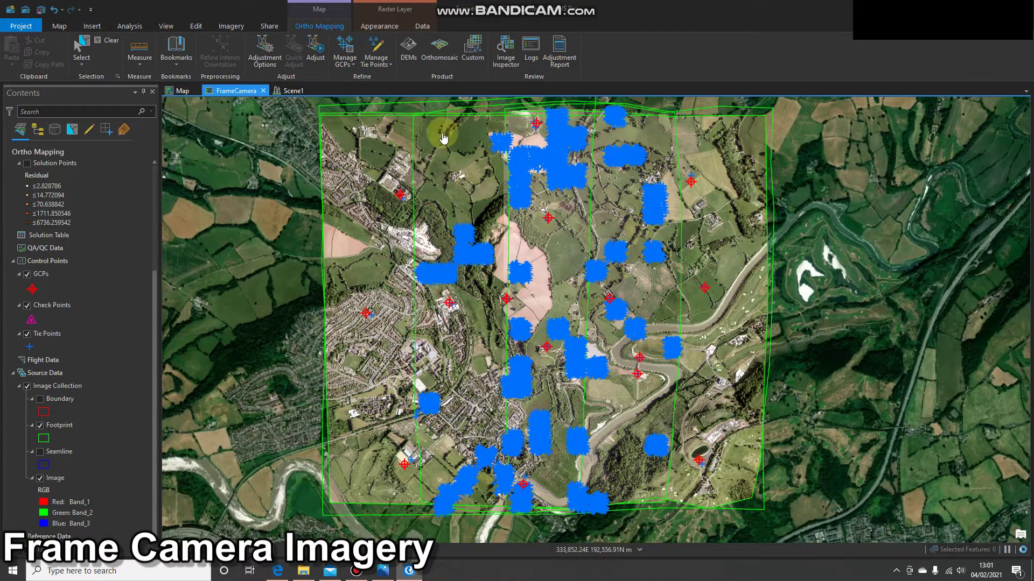
{"action": "left_click", "coordinate": [476, 60]}
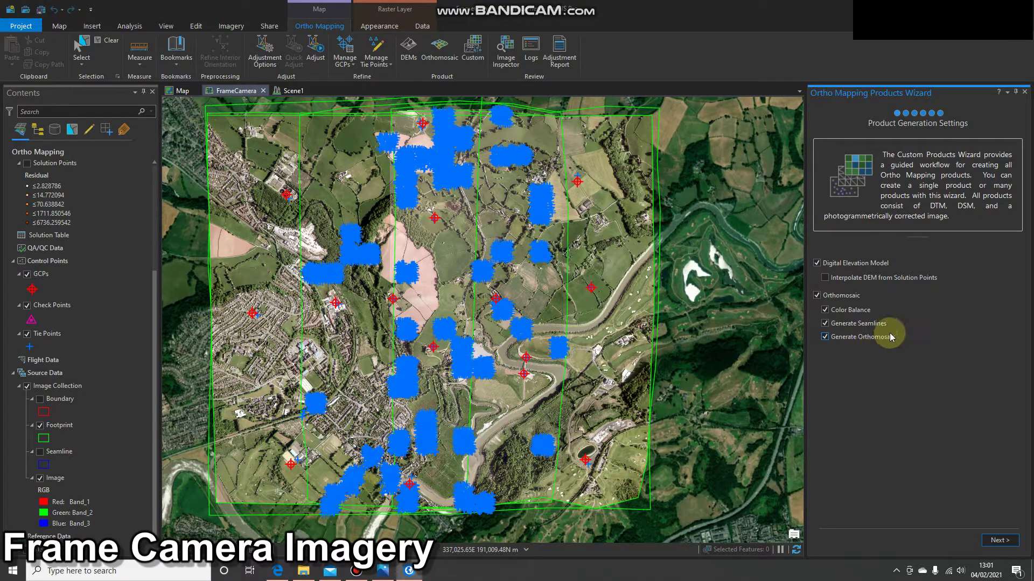
{"action": "left_click", "coordinate": [845, 277]}
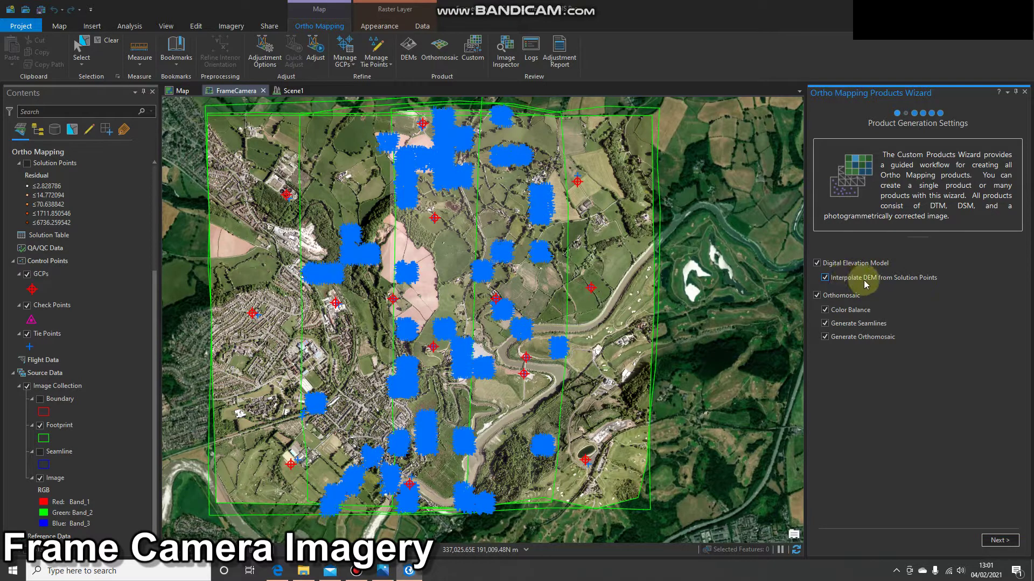
{"action": "left_click", "coordinate": [997, 540]}
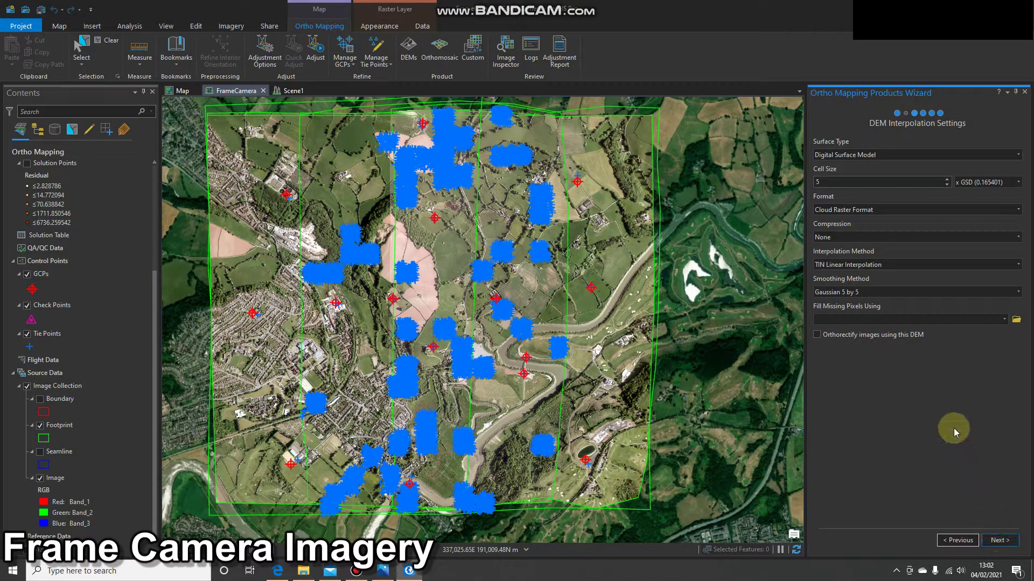
- Enable Orthorectify images using this DEM for the TIN-interpolated Digital Surface Model
{"action": "left_click", "coordinate": [860, 337]}
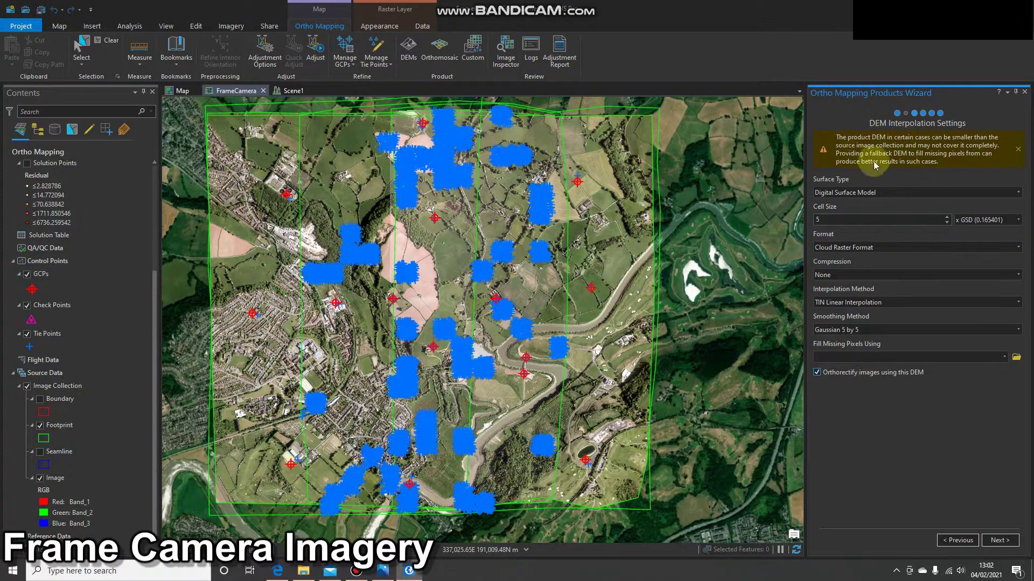
{"action": "mouse_move", "coordinate": [887, 146]}
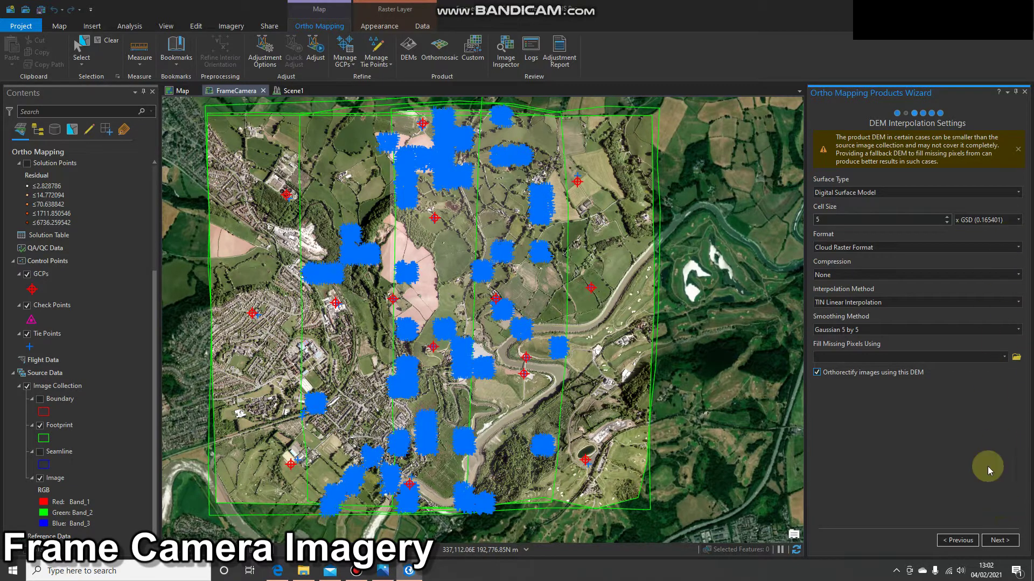
{"action": "left_click", "coordinate": [998, 540]}
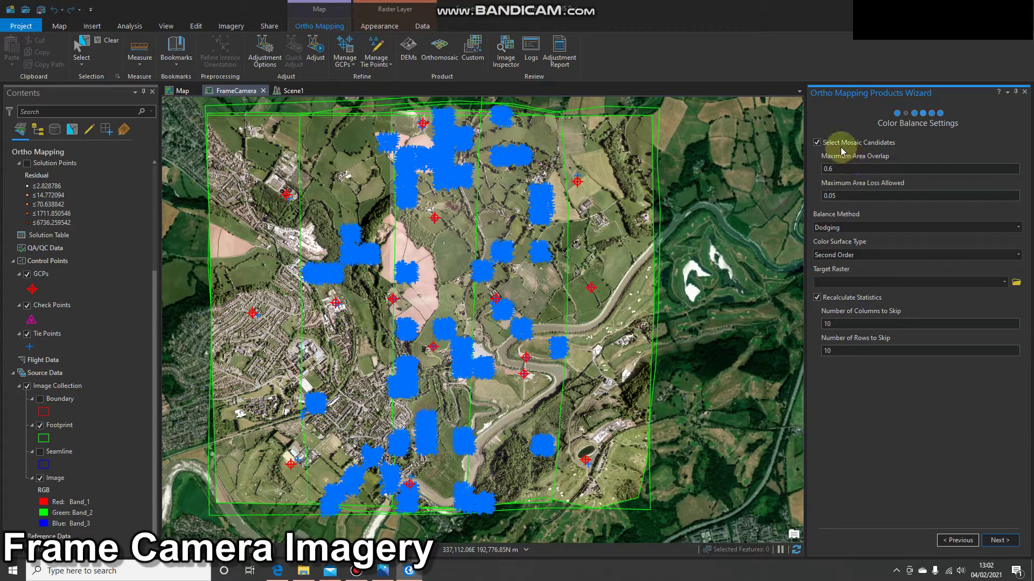
- Keep default Dodging colour balance, seamline and orthomosaic settings, generate the products and close the wizard
{"action": "left_click", "coordinate": [996, 542]}
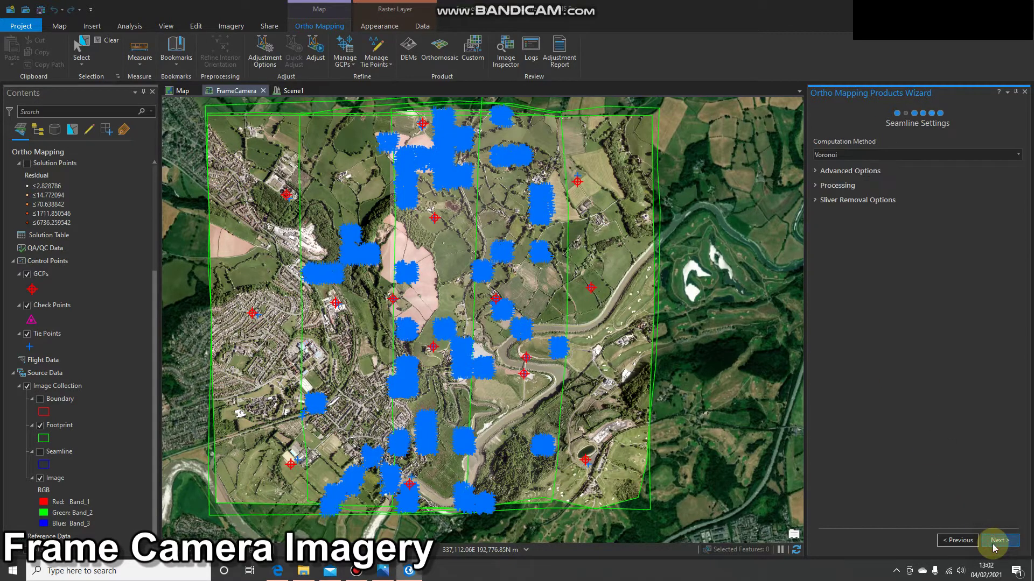
{"action": "left_click", "coordinate": [993, 543]}
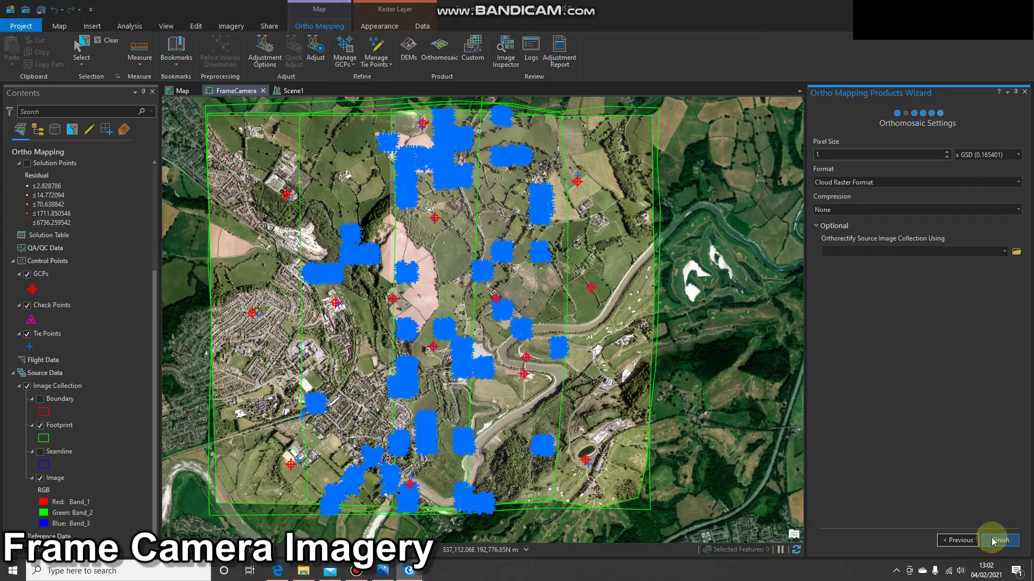
{"action": "left_click", "coordinate": [1027, 90]}
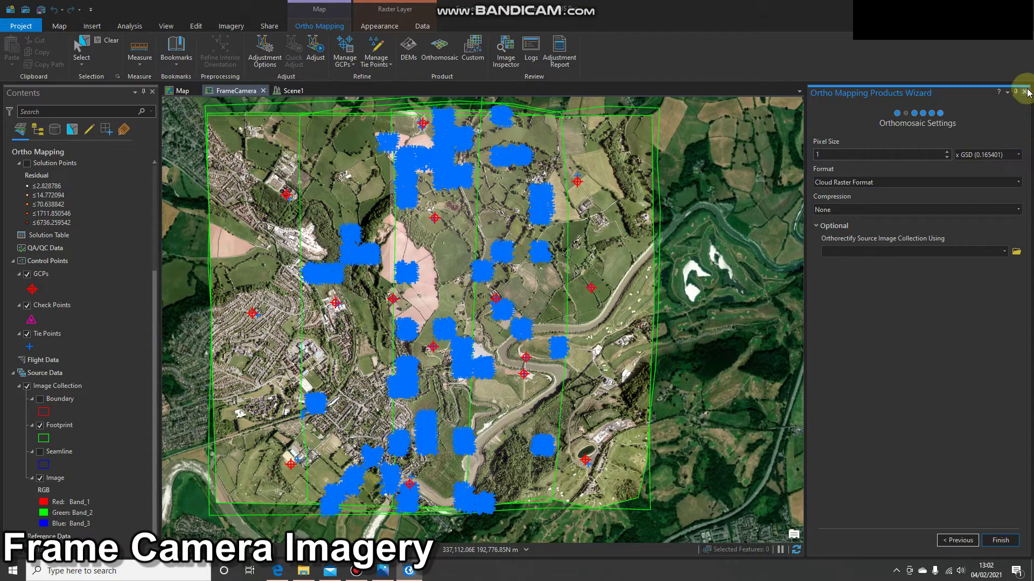
{"action": "left_click", "coordinate": [56, 294]}
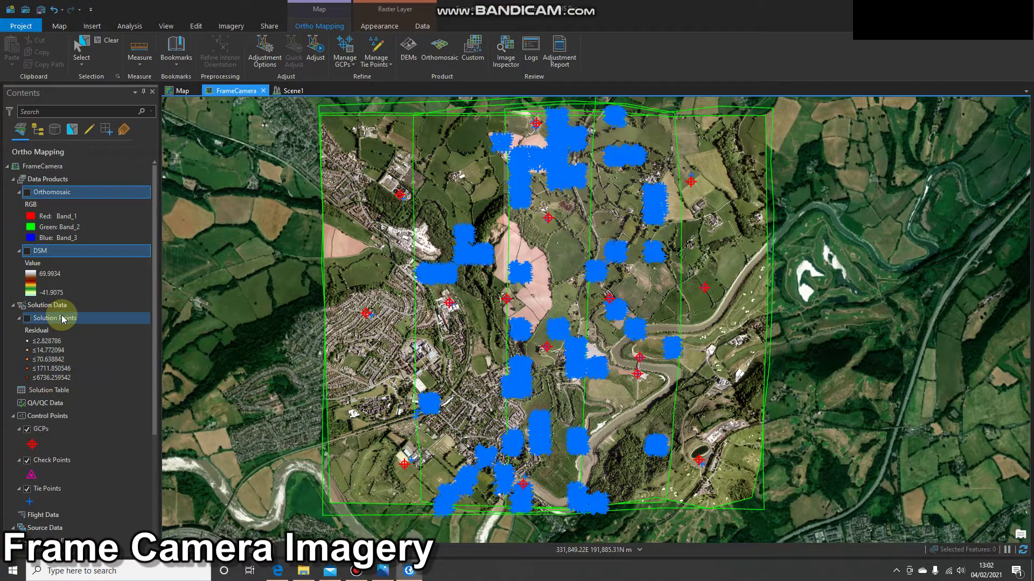
- Turn on the DSM layer and hide the Tie Points layer
{"action": "left_click", "coordinate": [27, 251]}
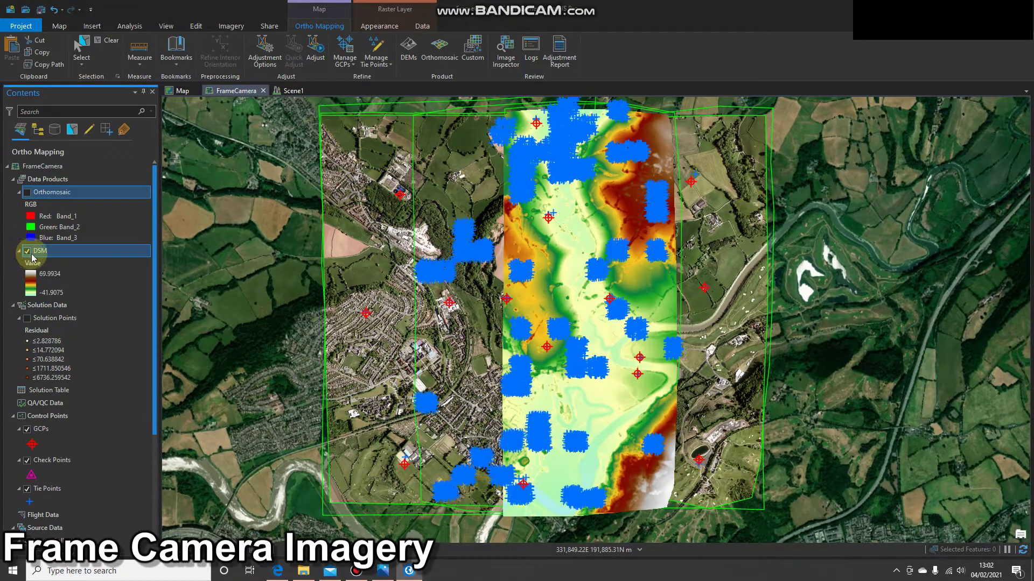
{"action": "scroll", "coordinate": [58, 463], "scroll_direction": "down", "scroll_amount": 3}
{"action": "left_click", "coordinate": [58, 465]}
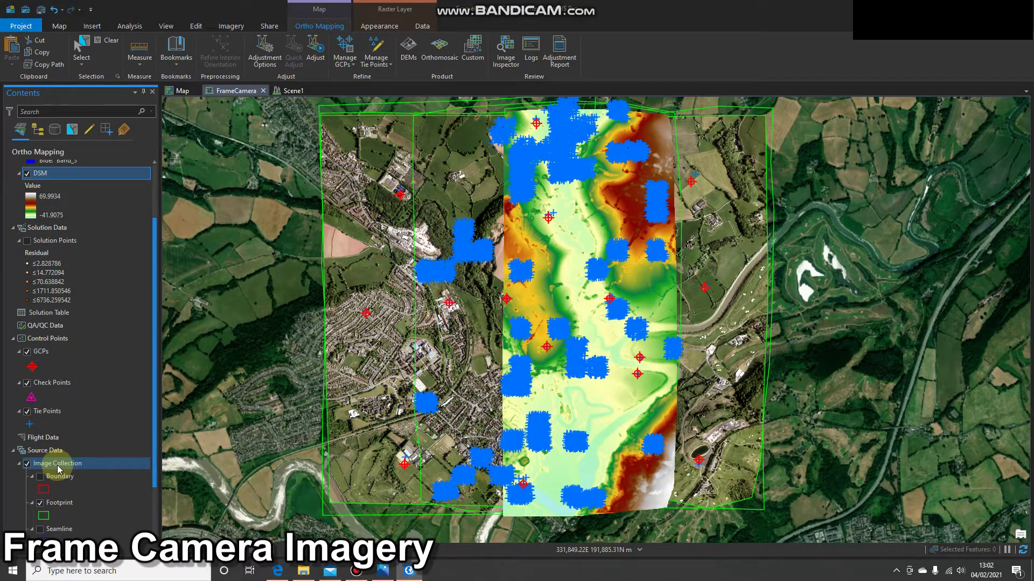
{"action": "left_click", "coordinate": [27, 412]}
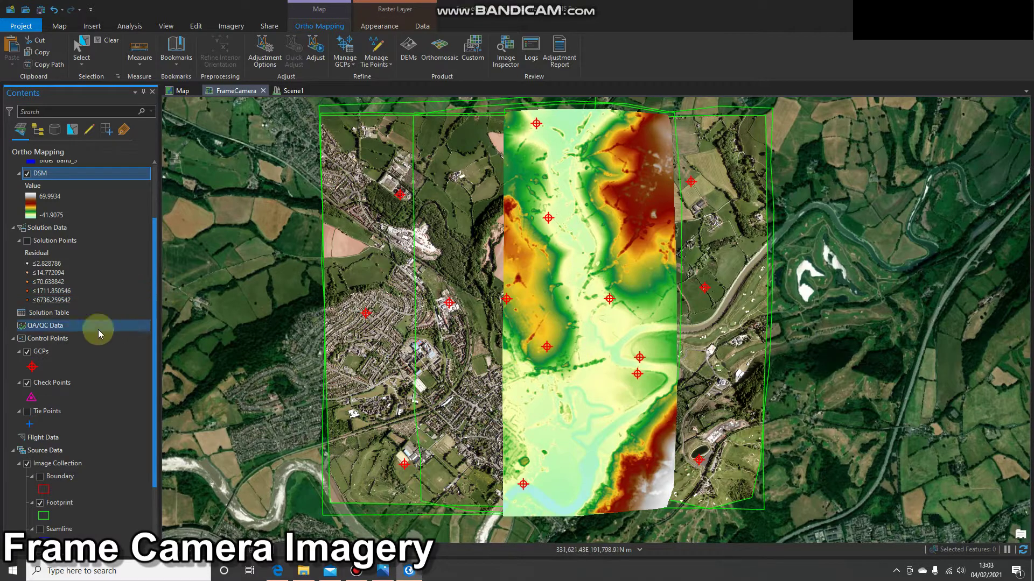
- Turn on the Orthomosaic layer and hide the Image Collection footprints
{"action": "scroll", "coordinate": [96, 332], "scroll_direction": "up", "scroll_amount": 3}
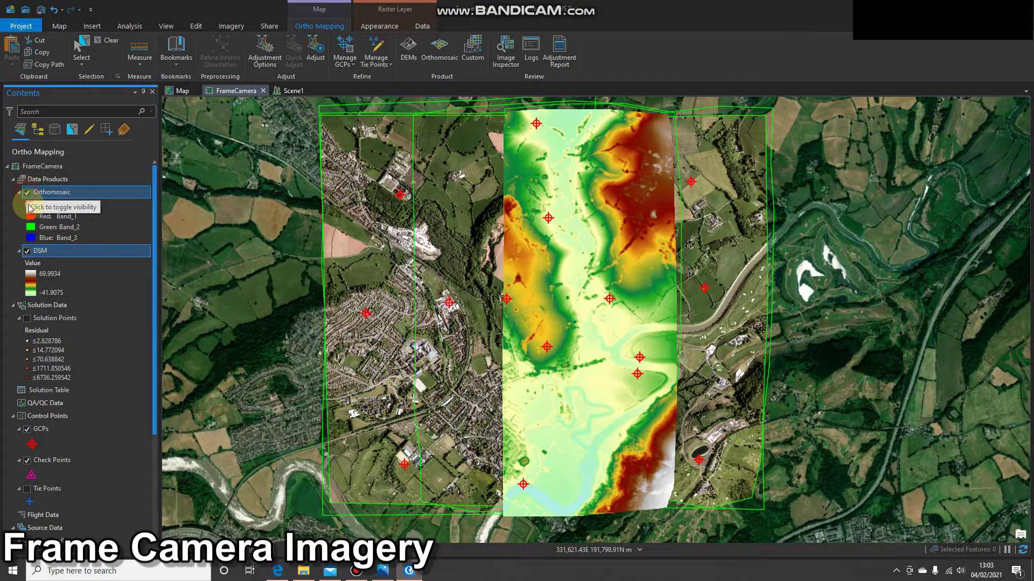
{"action": "left_click", "coordinate": [27, 193]}
{"action": "scroll", "coordinate": [40, 398], "scroll_direction": "down", "scroll_amount": 3}
{"action": "left_click", "coordinate": [27, 464]}
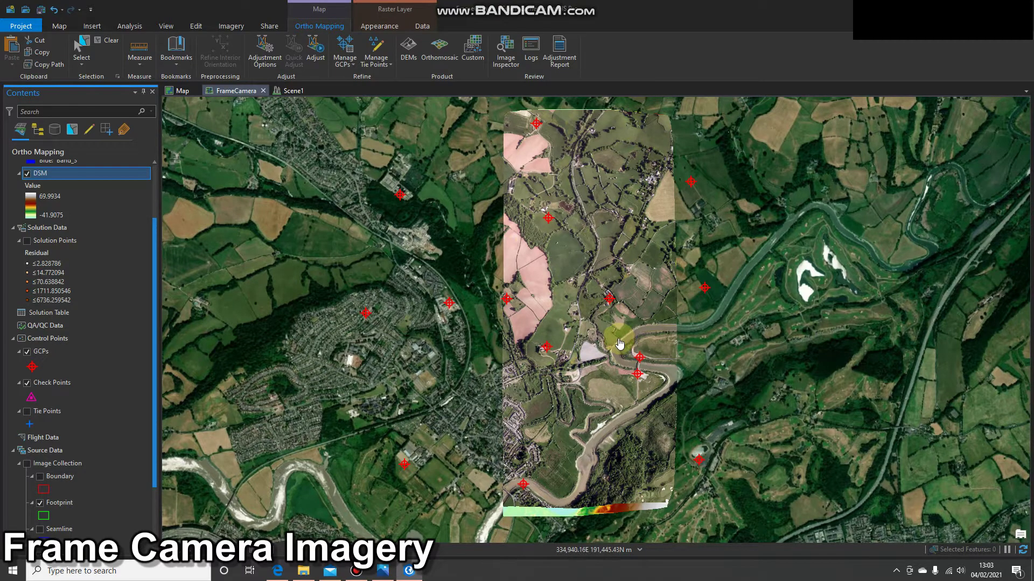
{"action": "scroll", "coordinate": [139, 262], "scroll_direction": "up", "scroll_amount": 3}
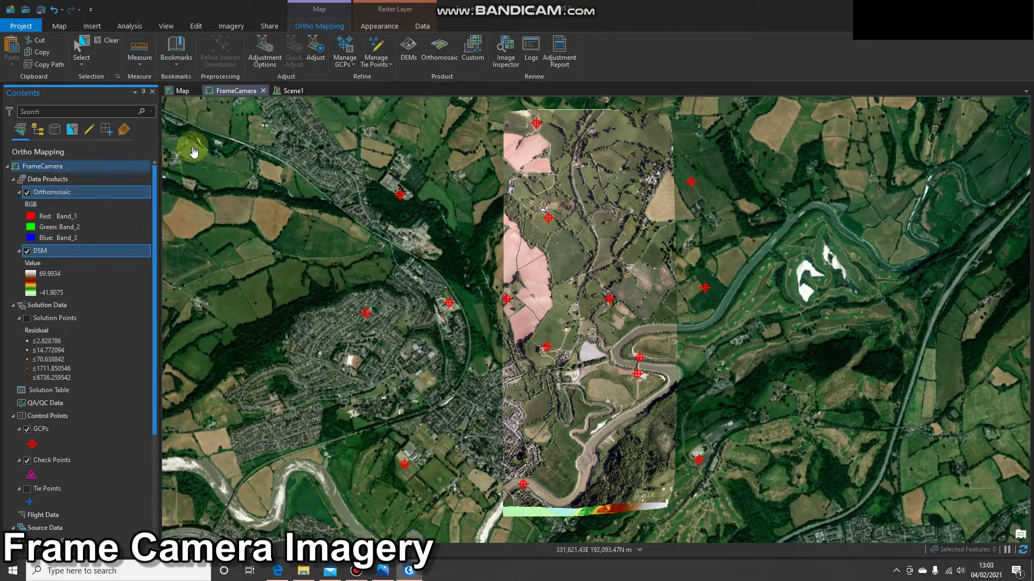
{"action": "left_click", "coordinate": [91, 26]}
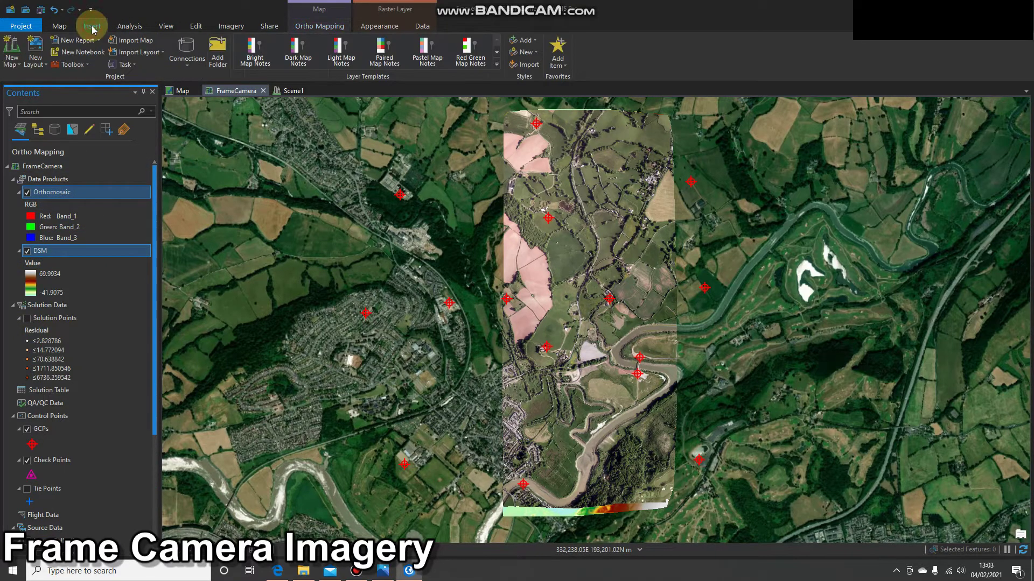
- Create Scene1 as a local scene draping the orthomosaic over FrameCamera_dsm.crf, and reorient it
{"action": "left_click", "coordinate": [18, 63]}
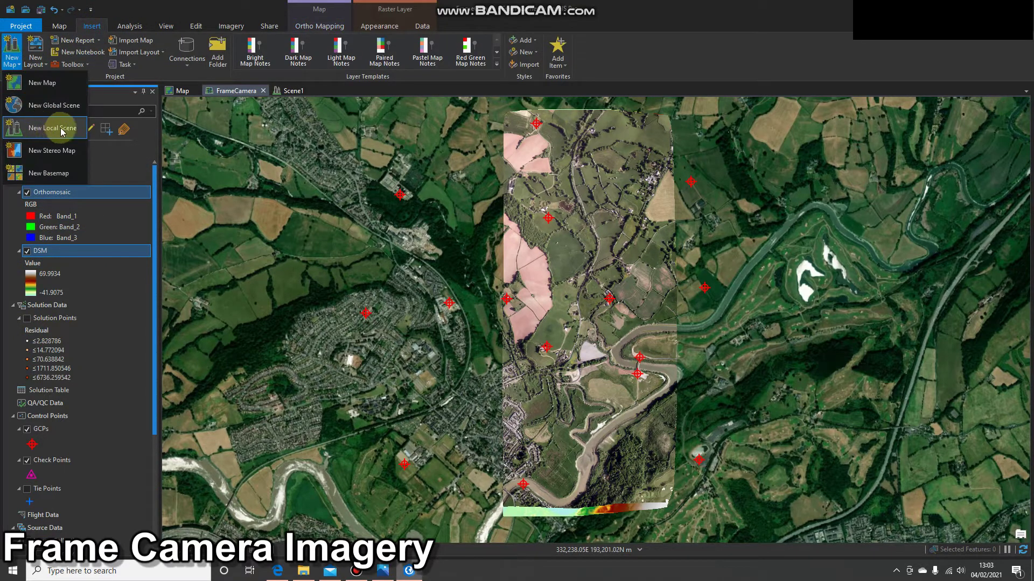
{"action": "left_click", "coordinate": [289, 91]}
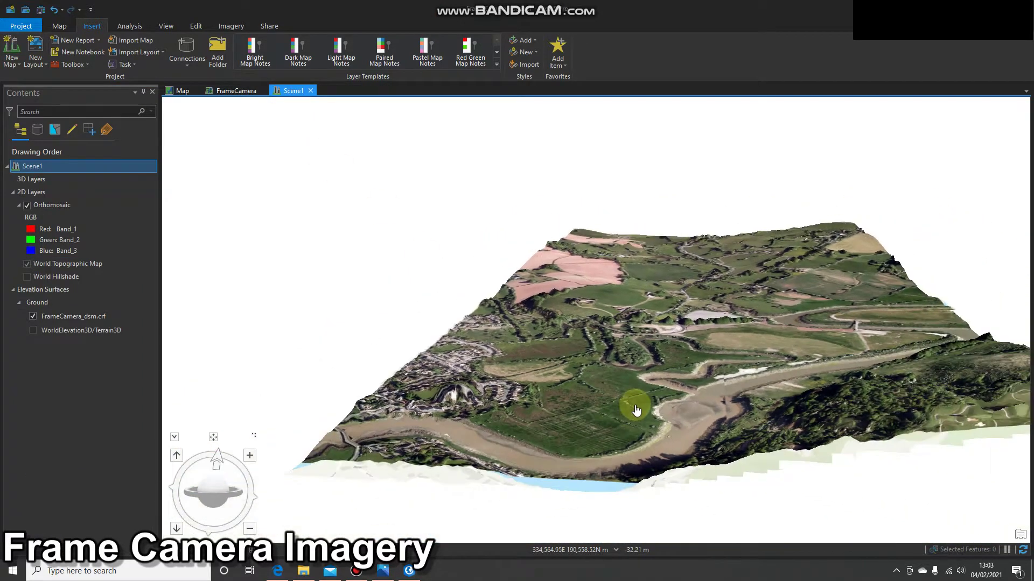
{"action": "left_click_drag", "start_coordinate": [636, 411], "coordinate": [810, 400]}
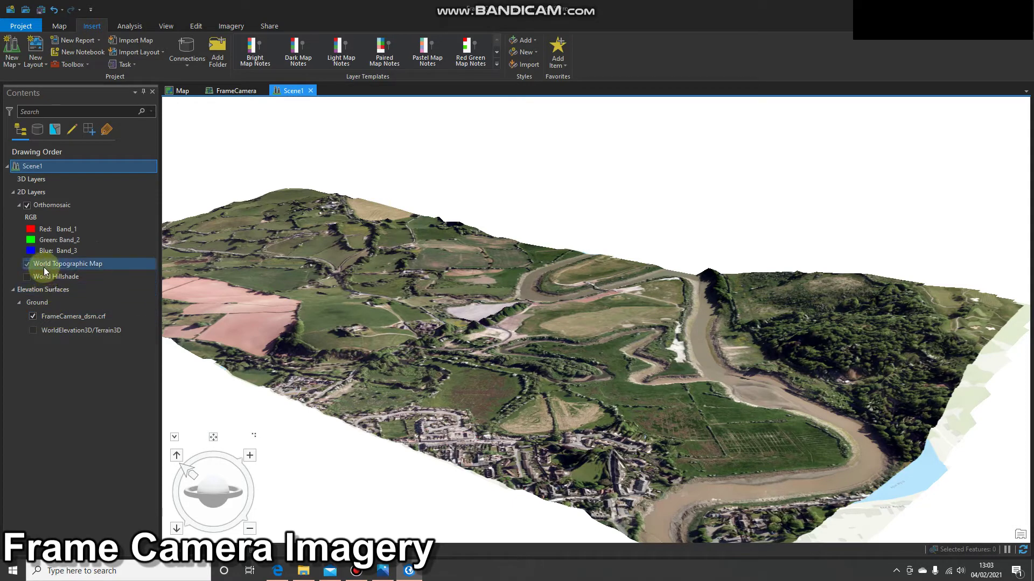
- Turn off World Topographic Map and fly along the river channel toward the footbridge
{"action": "left_click", "coordinate": [459, 344]}
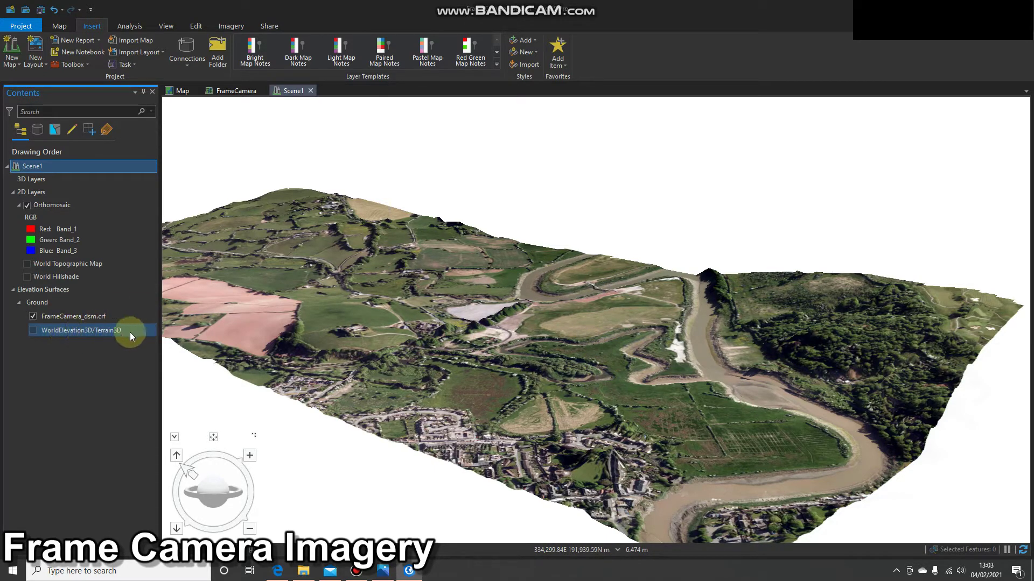
{"action": "scroll", "coordinate": [691, 376], "scroll_direction": "up", "scroll_amount": 5}
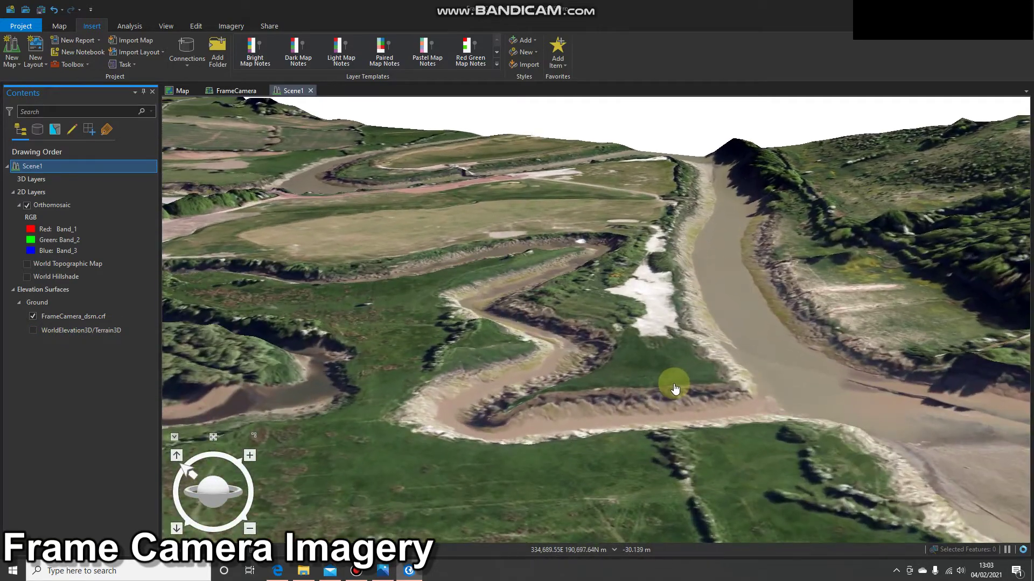
{"action": "mouse_move", "coordinate": [674, 387]}
{"action": "left_mouse_down"}
{"action": "mouse_move", "coordinate": [640, 392]}
{"action": "mouse_move", "coordinate": [496, 364]}
{"action": "mouse_move", "coordinate": [560, 393]}
{"action": "mouse_move", "coordinate": [542, 420]}
{"action": "mouse_move", "coordinate": [554, 427]}
{"action": "mouse_move", "coordinate": [478, 376]}
{"action": "mouse_move", "coordinate": [519, 423]}
{"action": "mouse_move", "coordinate": [595, 430]}
{"action": "mouse_move", "coordinate": [600, 418]}
{"action": "mouse_move", "coordinate": [634, 415]}
{"action": "mouse_move", "coordinate": [588, 376]}
{"action": "mouse_move", "coordinate": [540, 429]}
{"action": "mouse_move", "coordinate": [522, 397]}
{"action": "mouse_move", "coordinate": [713, 397]}
{"action": "mouse_move", "coordinate": [609, 393]}
{"action": "mouse_move", "coordinate": [606, 372]}
{"action": "left_mouse_up"}
{"action": "left_click_drag", "start_coordinate": [501, 305], "coordinate": [527, 353]}
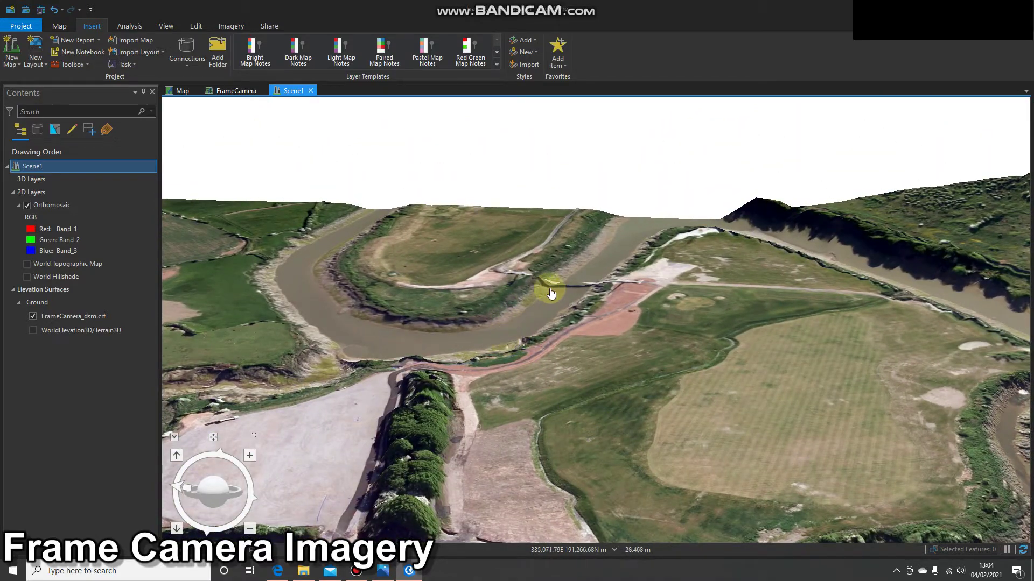
{"action": "left_click_drag", "start_coordinate": [554, 296], "coordinate": [631, 272]}
{"action": "left_click_drag", "start_coordinate": [551, 295], "coordinate": [565, 295]}
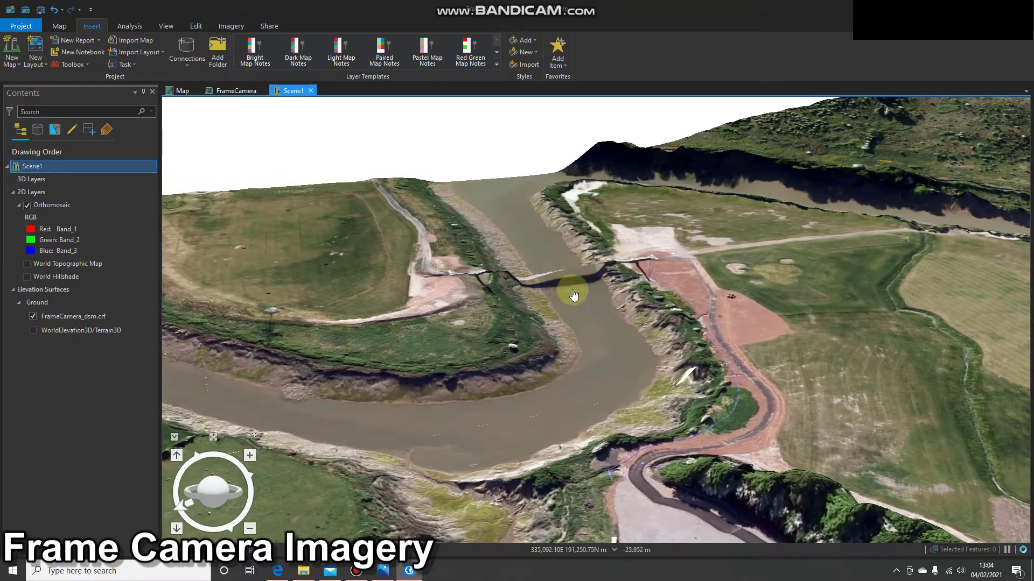